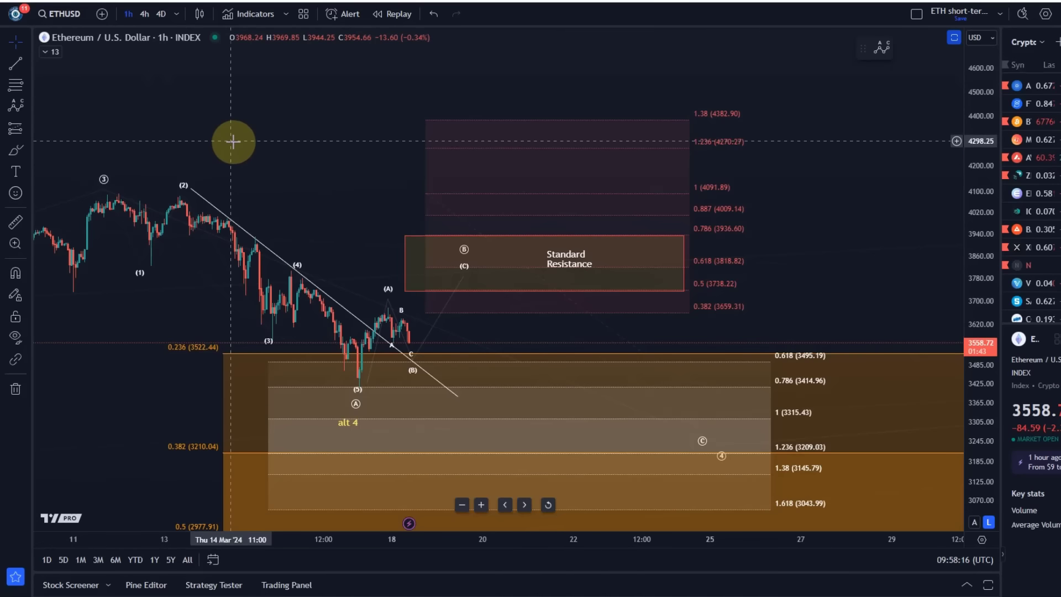
- Pan the 1h ETHUSD chart to reveal more of the lower Fibonacci levels
{"action": "left_click_drag", "start_coordinate": [438, 168], "coordinate": [324, 118]}
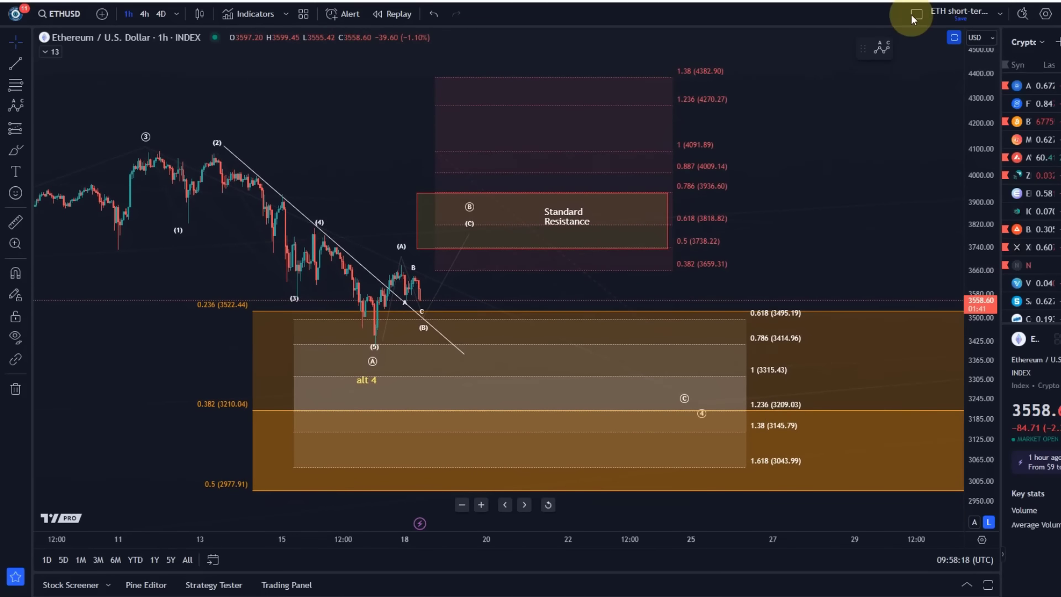
- Load the saved 'ETH Daily Oct 2023' layout by searching 'eth' in the layout list
{"action": "left_click", "coordinate": [998, 15]}
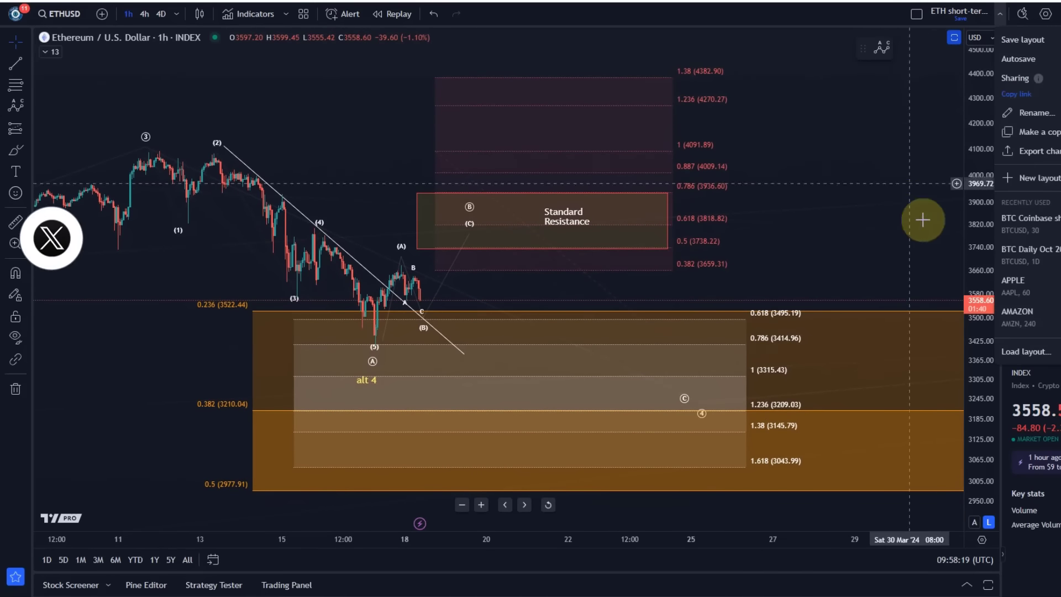
{"action": "left_click", "coordinate": [1020, 351]}
{"action": "type", "text": "eth"}
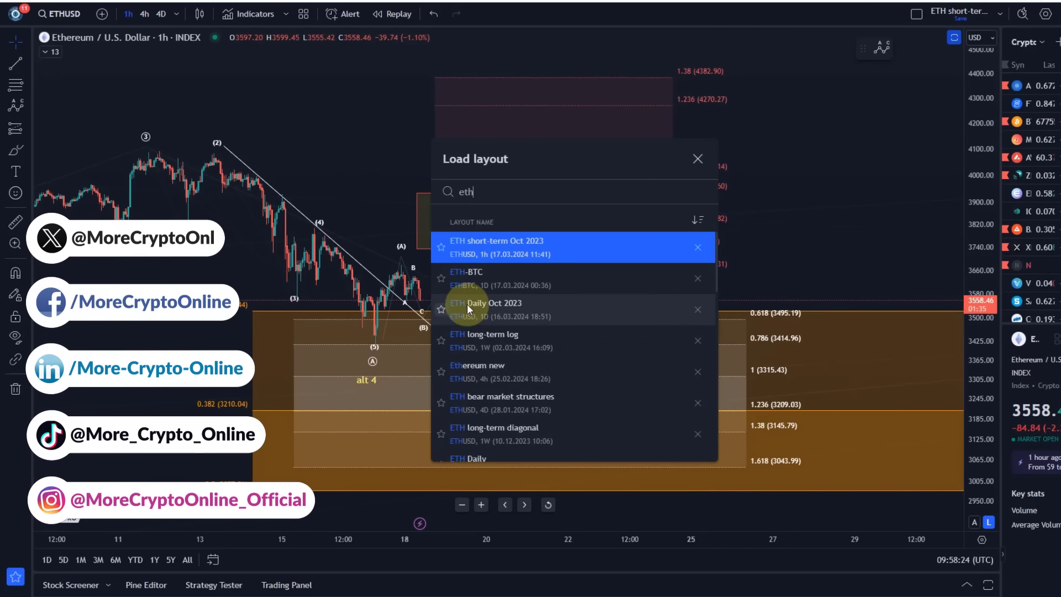
{"action": "left_click", "coordinate": [472, 302]}
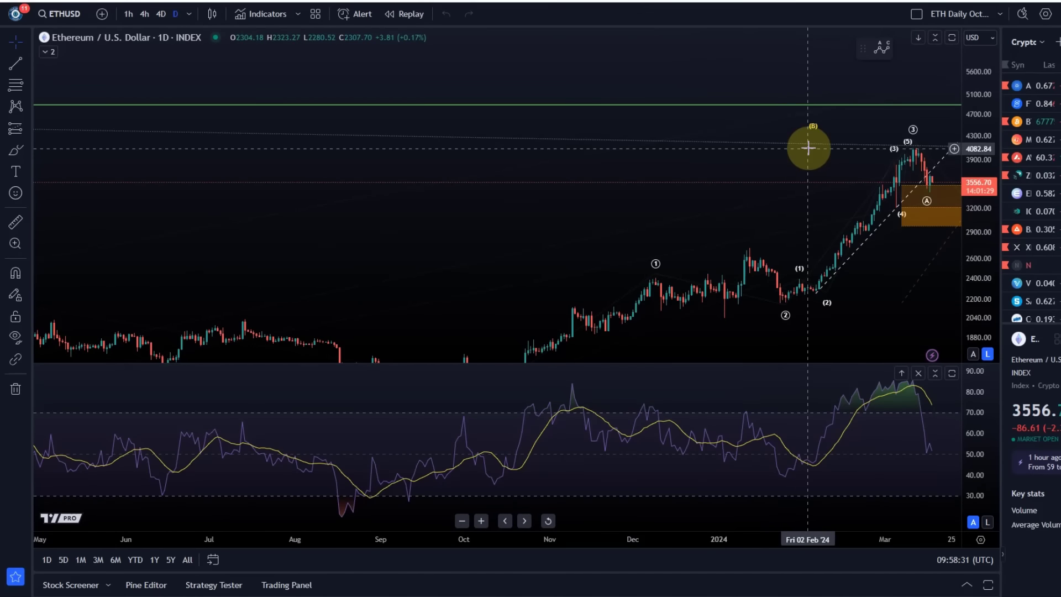
- Maximize the daily price pane, pan to the projected waves, and inspect the trend line and wave drawings
{"action": "double_click", "coordinate": [791, 155]}
{"action": "left_click_drag", "start_coordinate": [762, 85], "coordinate": [344, 64]}
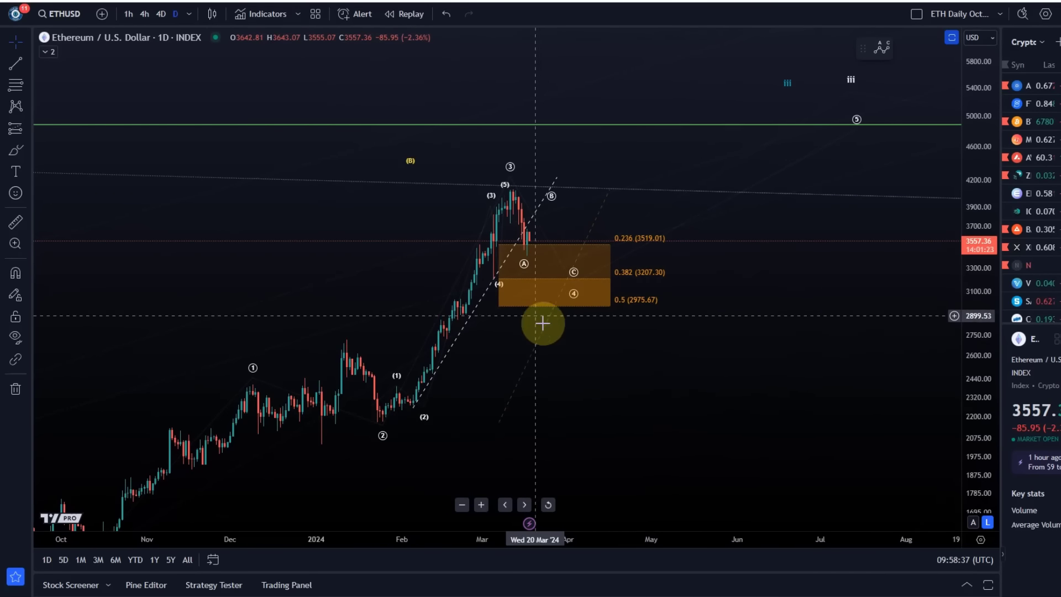
{"action": "left_click", "coordinate": [559, 286]}
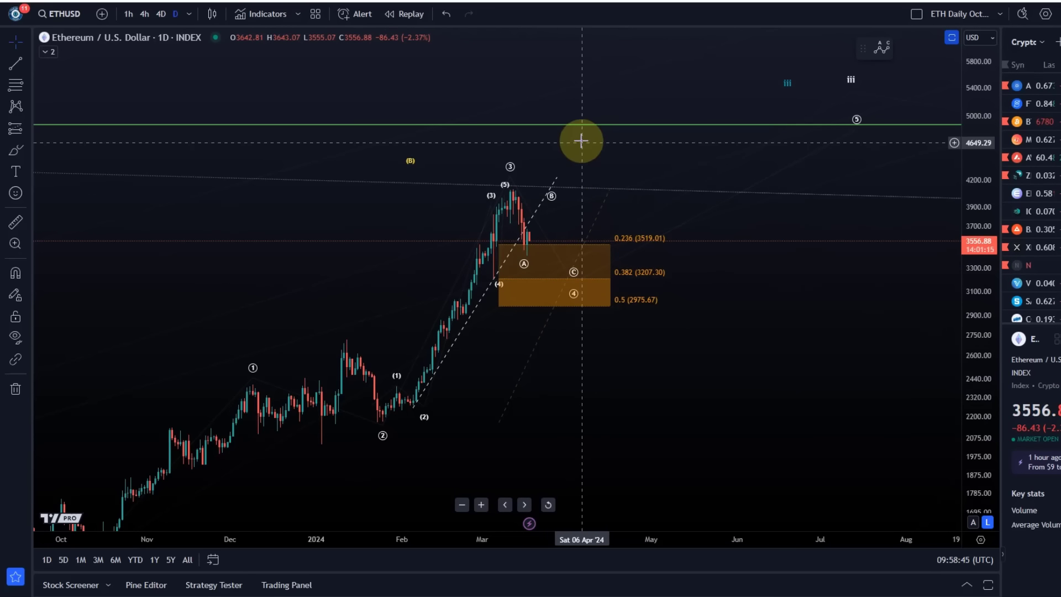
{"action": "left_click", "coordinate": [550, 211]}
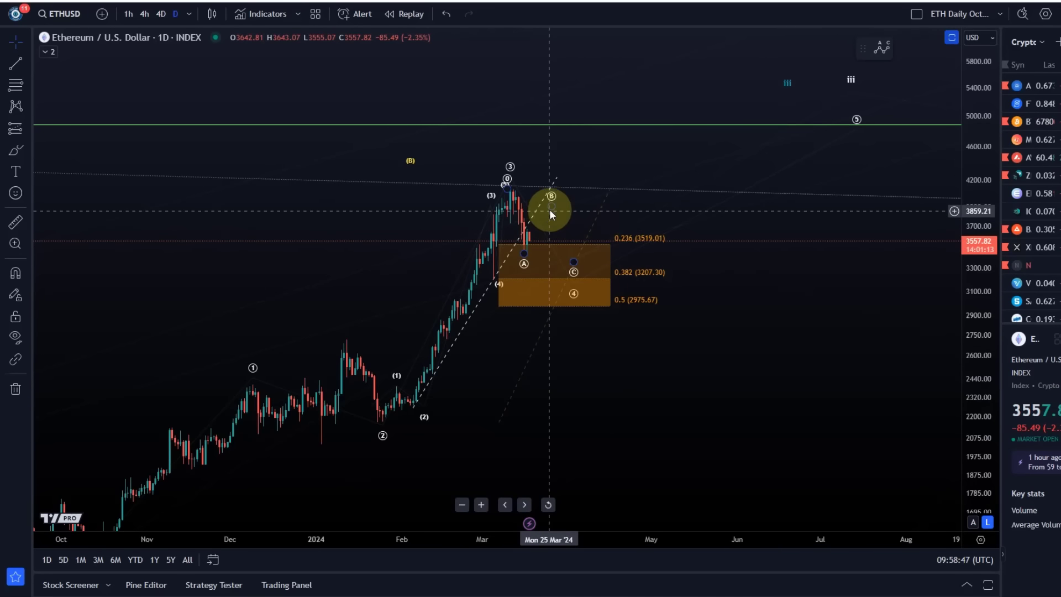
{"action": "right_click", "coordinate": [539, 212]}
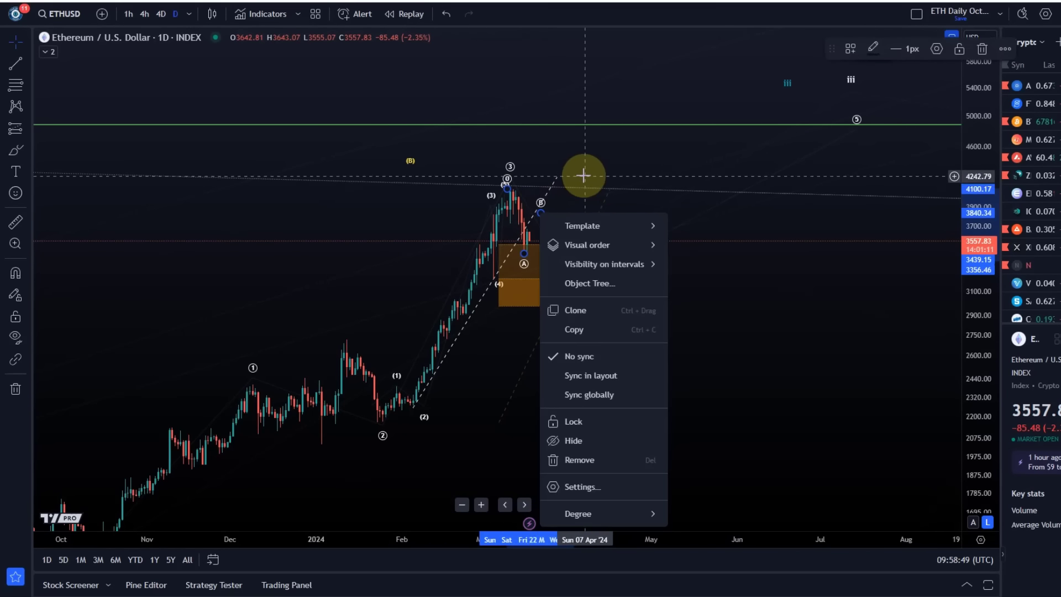
{"action": "key", "text": "Escape"}
{"action": "left_click", "coordinate": [511, 177]}
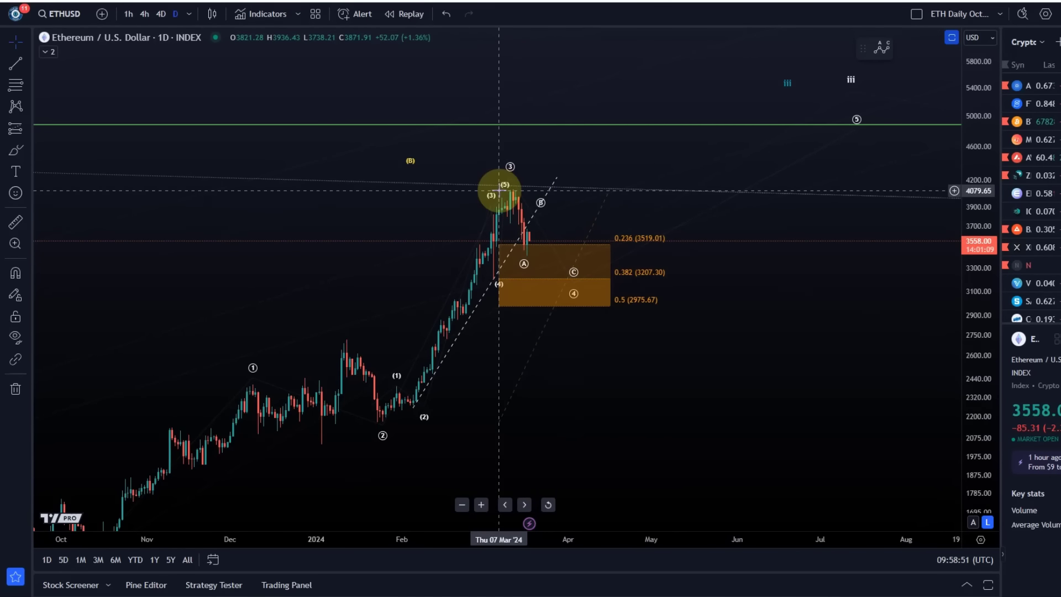
{"action": "left_click", "coordinate": [553, 202]}
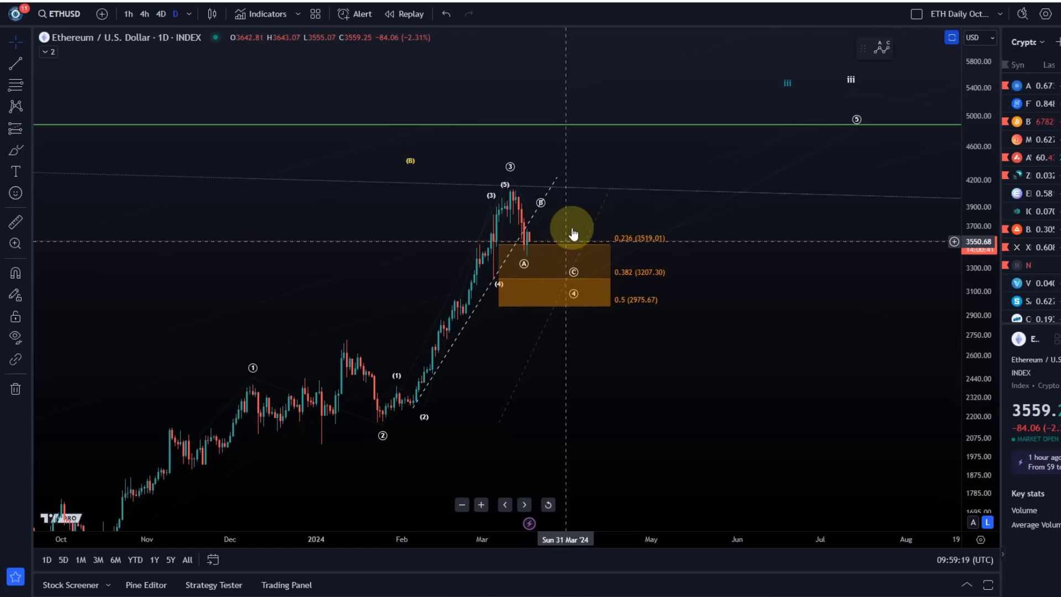
{"action": "left_click", "coordinate": [525, 243]}
{"action": "left_click", "coordinate": [594, 224]}
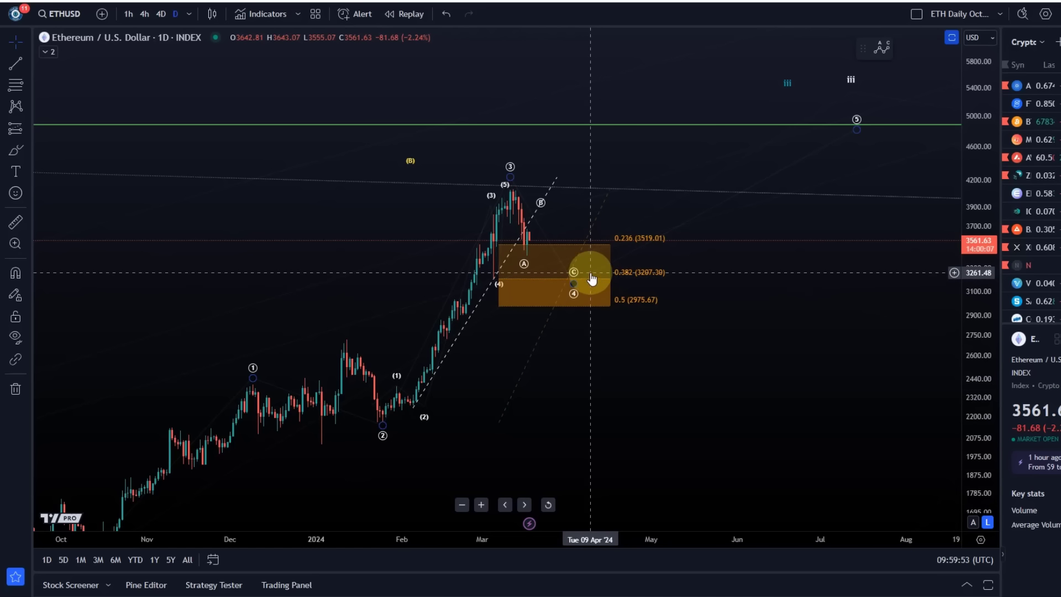
{"action": "left_click", "coordinate": [622, 283]}
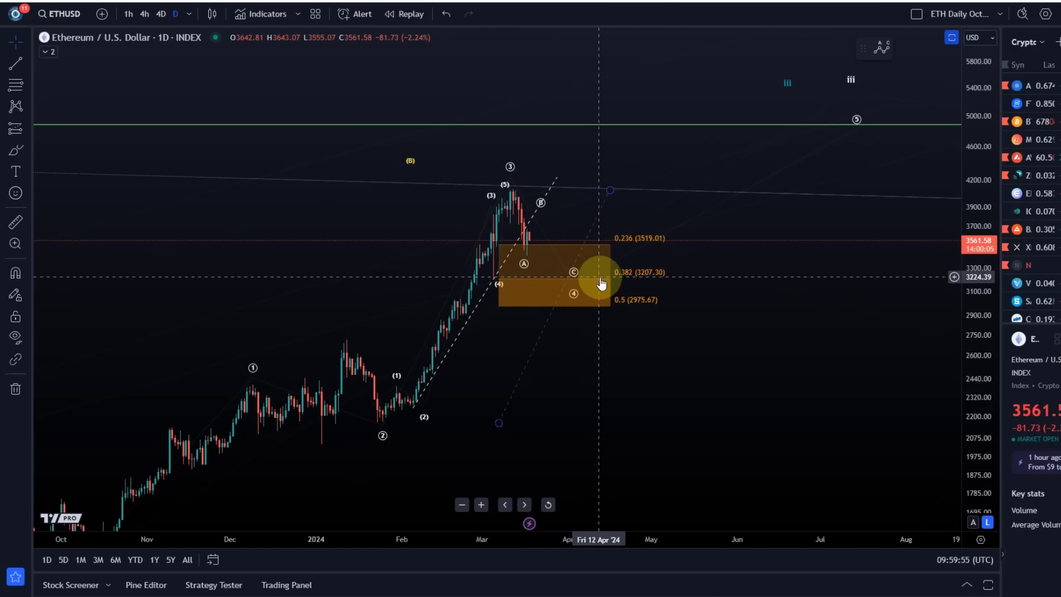
{"action": "left_click", "coordinate": [569, 283]}
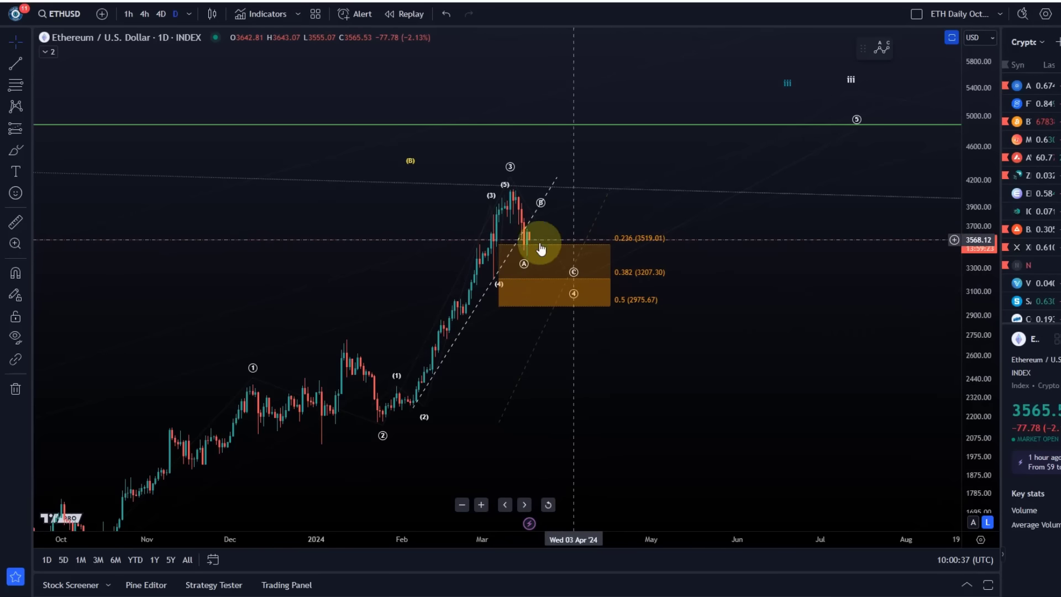
{"action": "left_click", "coordinate": [562, 275]}
{"action": "left_click", "coordinate": [473, 209]}
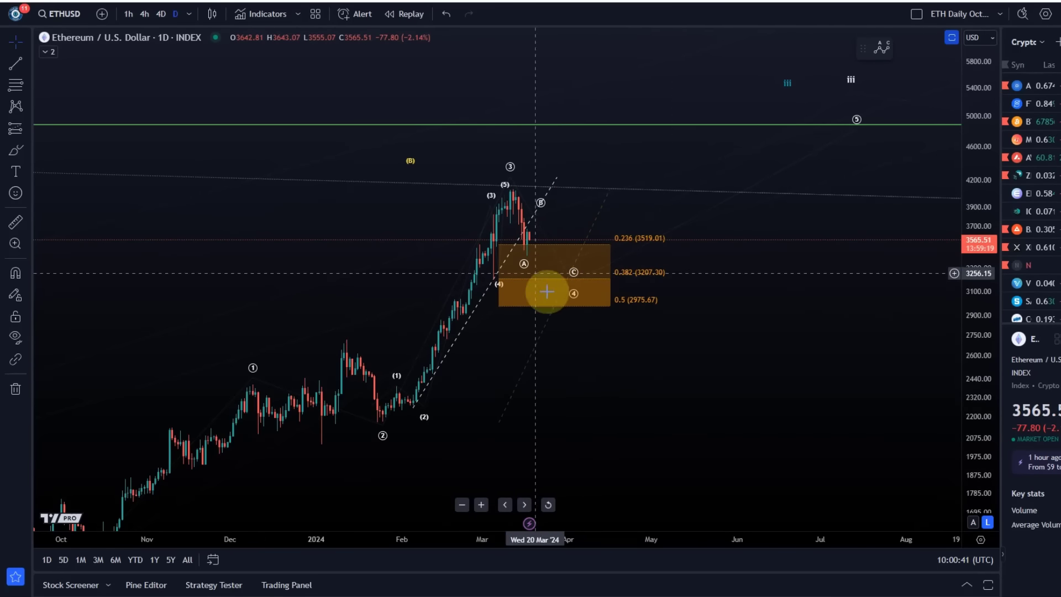
{"action": "scroll", "coordinate": [832, 130], "scroll_direction": "down", "scroll_amount": 4}
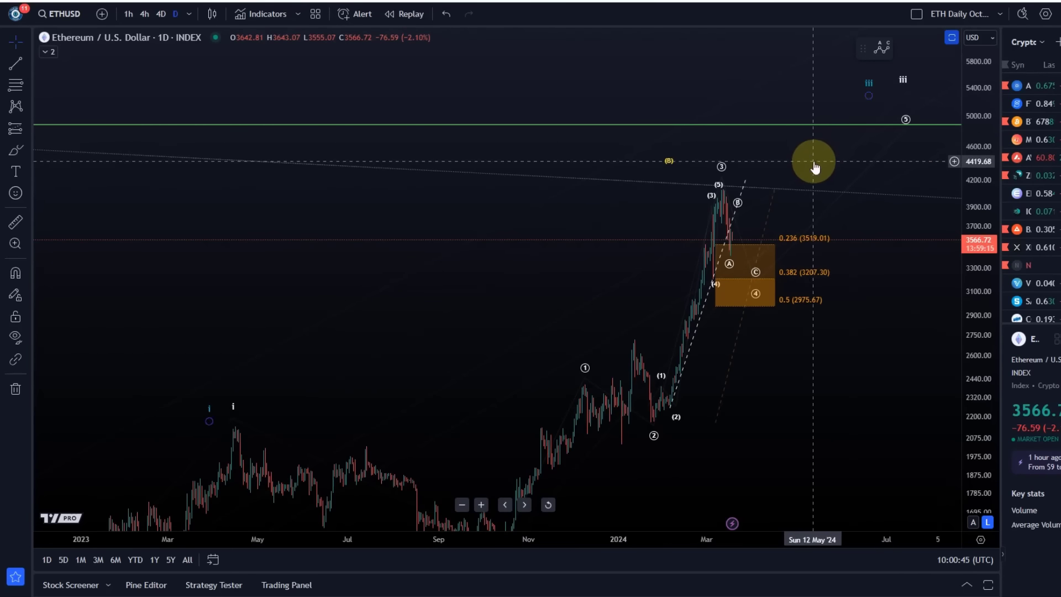
{"action": "scroll", "coordinate": [814, 163], "scroll_direction": "up", "scroll_amount": 1}
{"action": "scroll", "coordinate": [769, 284], "scroll_direction": "up", "scroll_amount": 2}
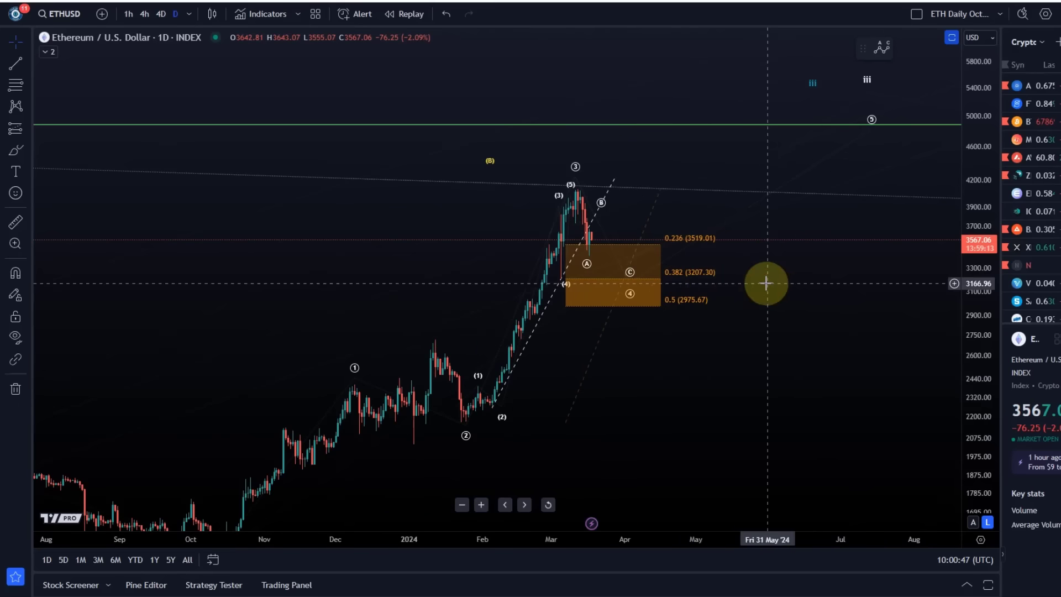
{"action": "scroll", "coordinate": [674, 346], "scroll_direction": "up", "scroll_amount": 1}
{"action": "left_click_drag", "start_coordinate": [673, 346], "coordinate": [586, 349]}
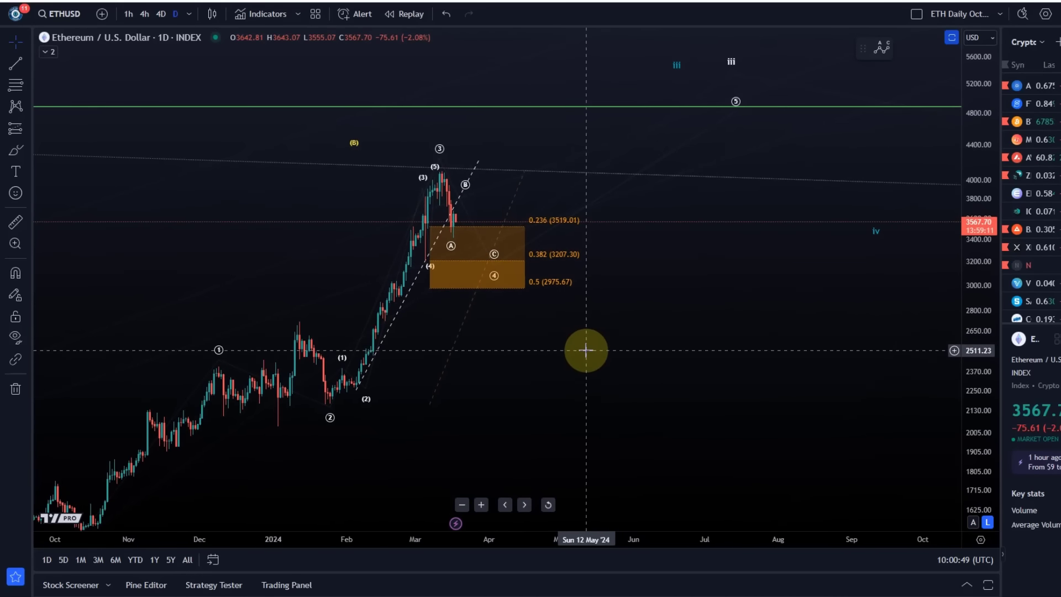
{"action": "scroll", "coordinate": [636, 344], "scroll_direction": "up", "scroll_amount": 1}
{"action": "left_click_drag", "start_coordinate": [680, 339], "coordinate": [782, 325]}
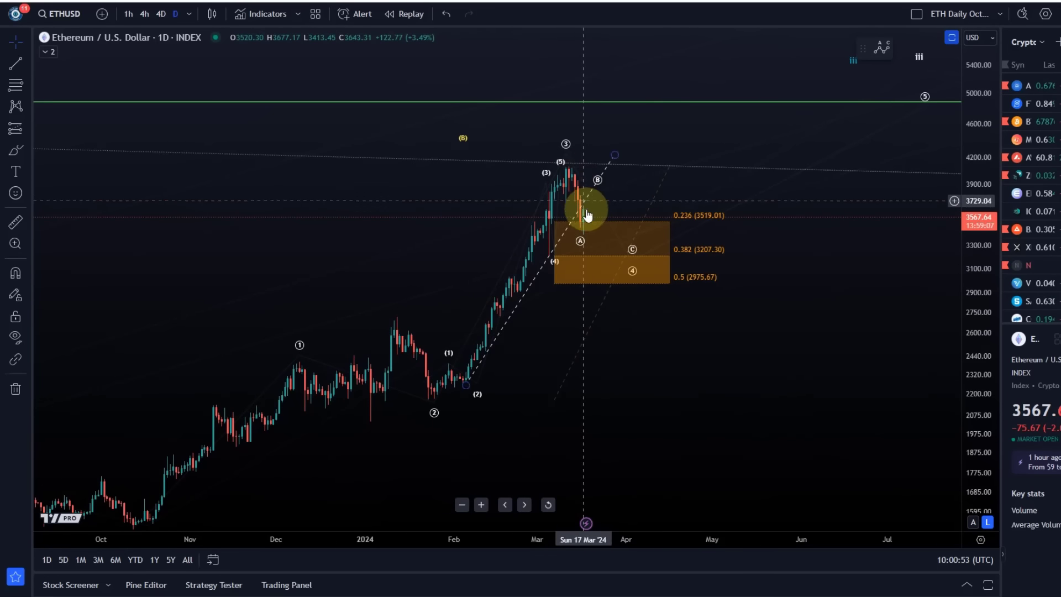
{"action": "left_click", "coordinate": [590, 229]}
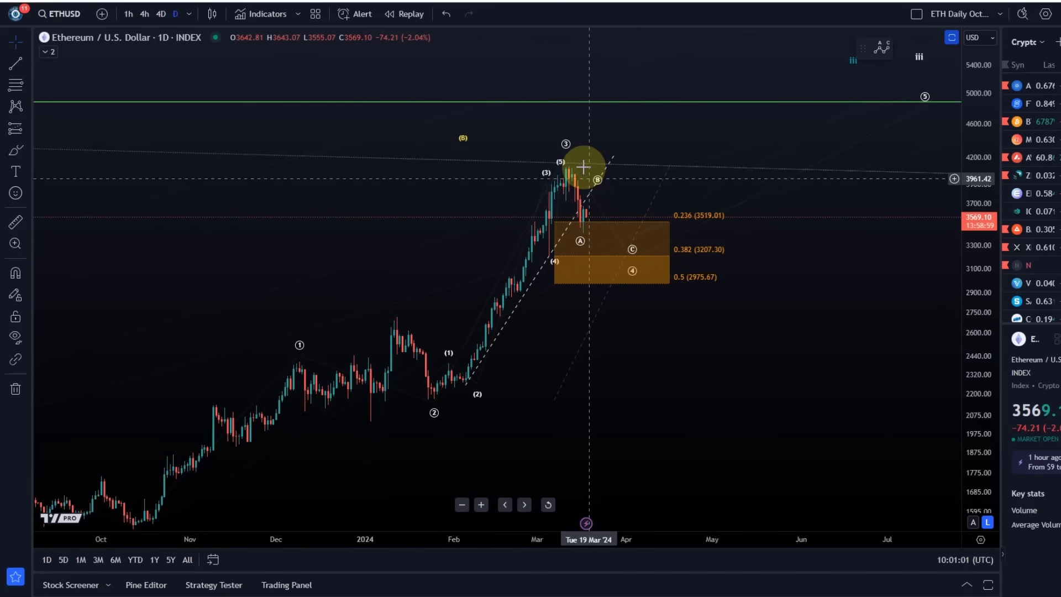
{"action": "left_click", "coordinate": [441, 394]}
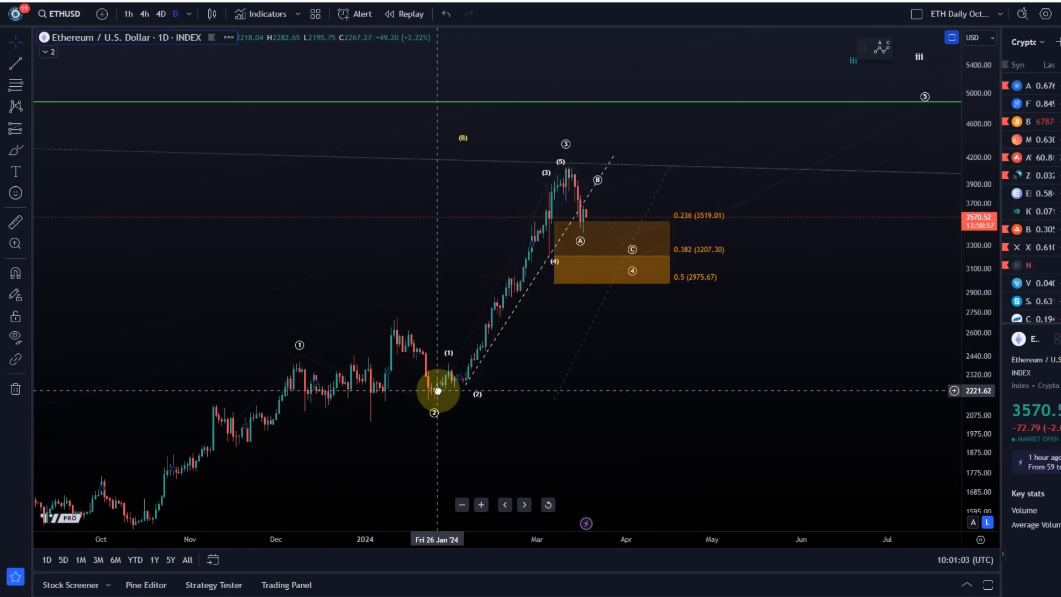
{"action": "left_click", "coordinate": [479, 443]}
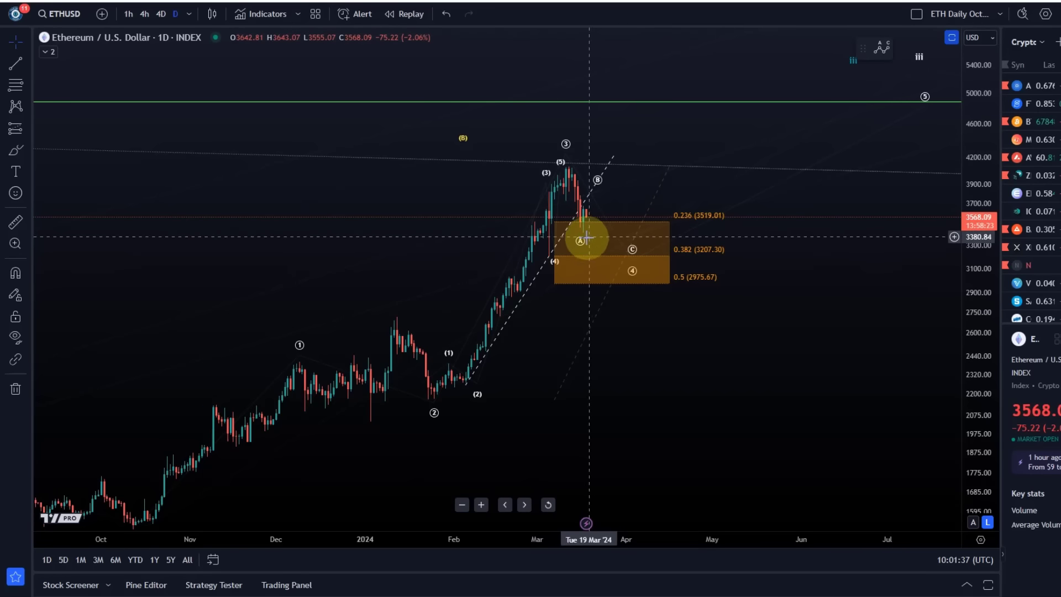
- Switch to the 1h ETH layout and nudge the ABC wave's (A) point slightly lower
{"action": "left_click", "coordinate": [642, 6]}
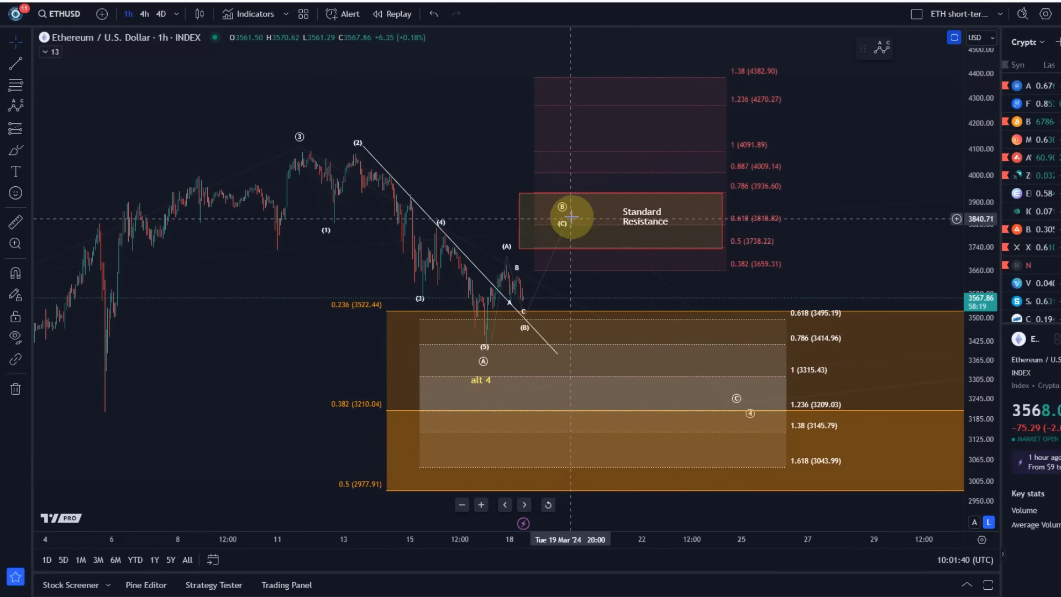
{"action": "left_click_drag", "start_coordinate": [450, 119], "coordinate": [320, 123]}
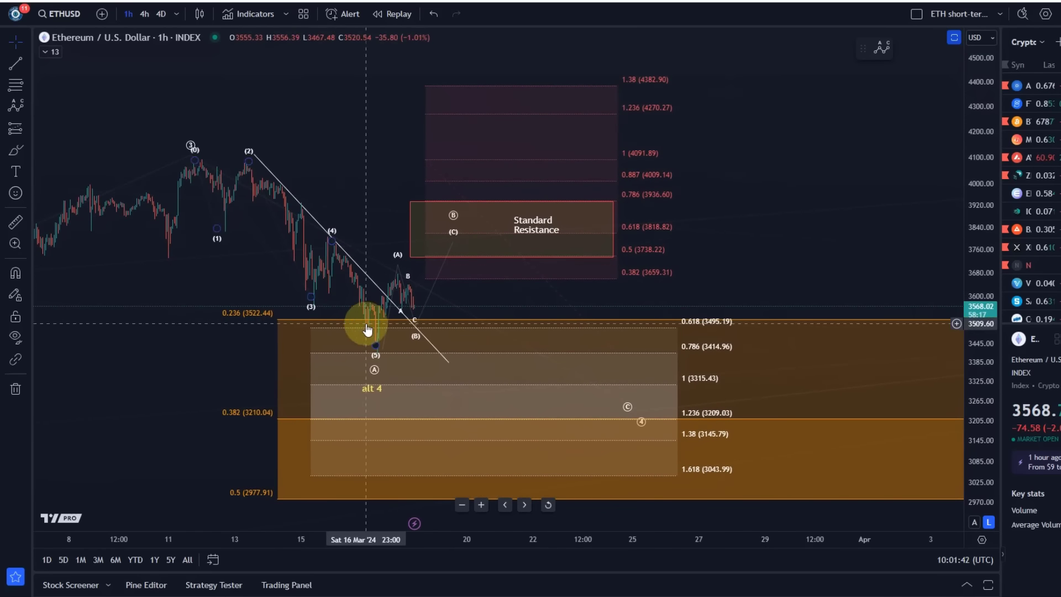
{"action": "left_click", "coordinate": [399, 276]}
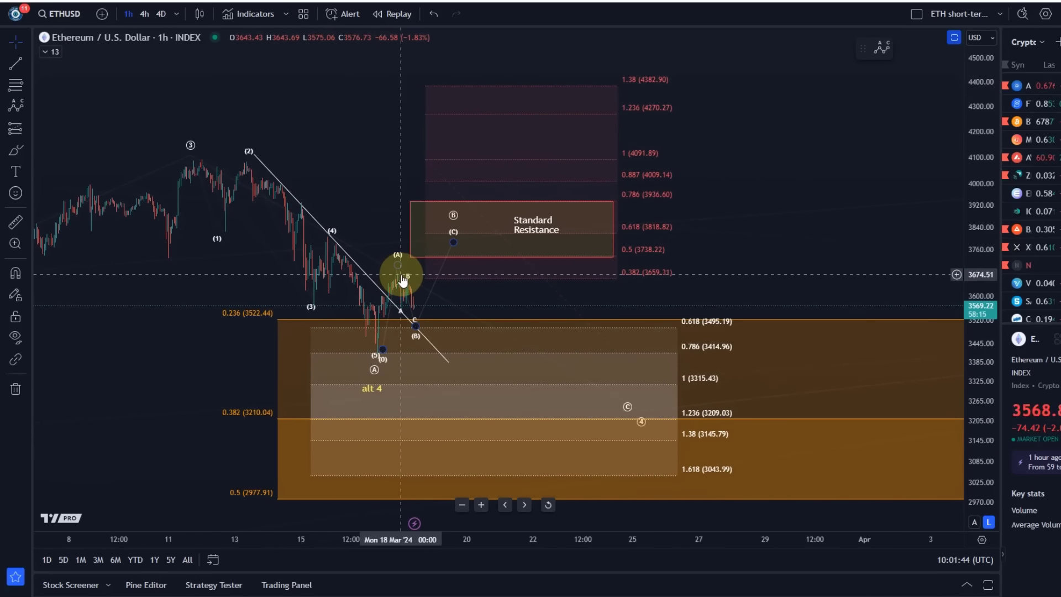
{"action": "left_click", "coordinate": [379, 339]}
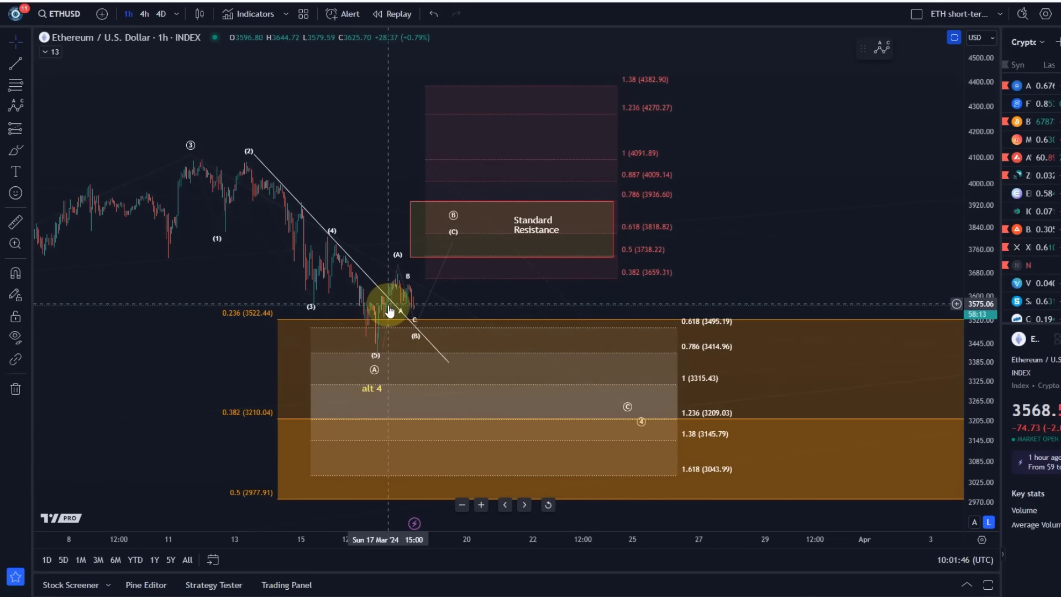
{"action": "left_click", "coordinate": [400, 276]}
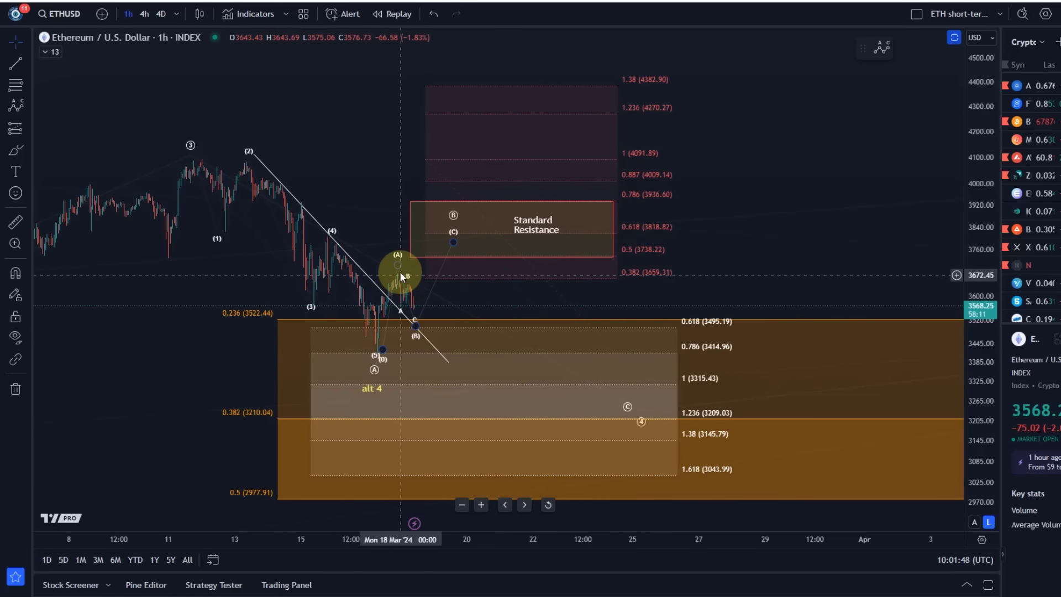
{"action": "left_click_drag", "start_coordinate": [397, 264], "coordinate": [397, 268]}
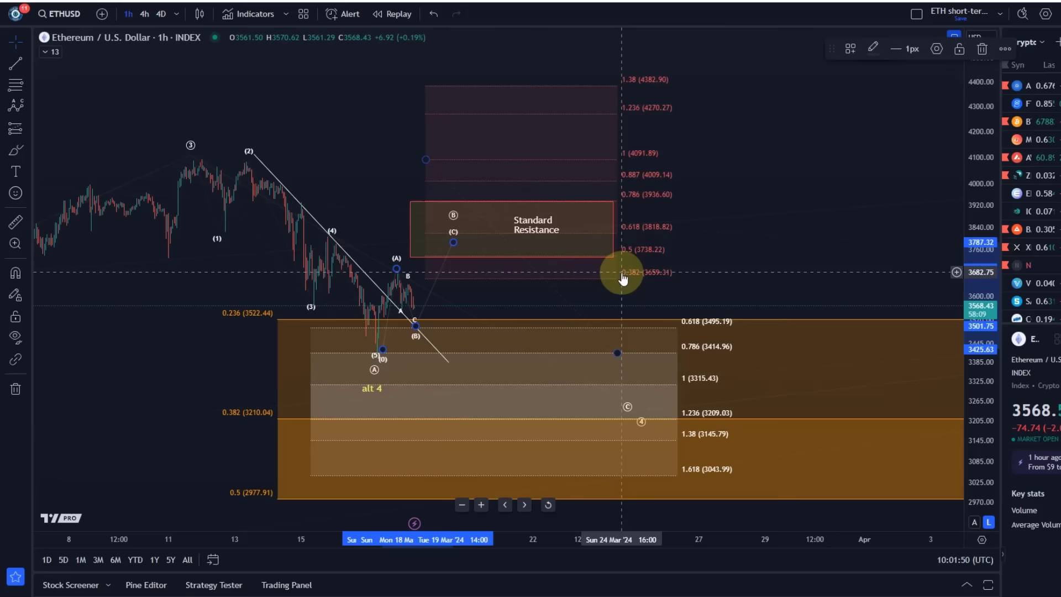
- Stretch the price scale, raise the (B) point and shift the (C) point right and down
{"action": "left_click", "coordinate": [513, 256]}
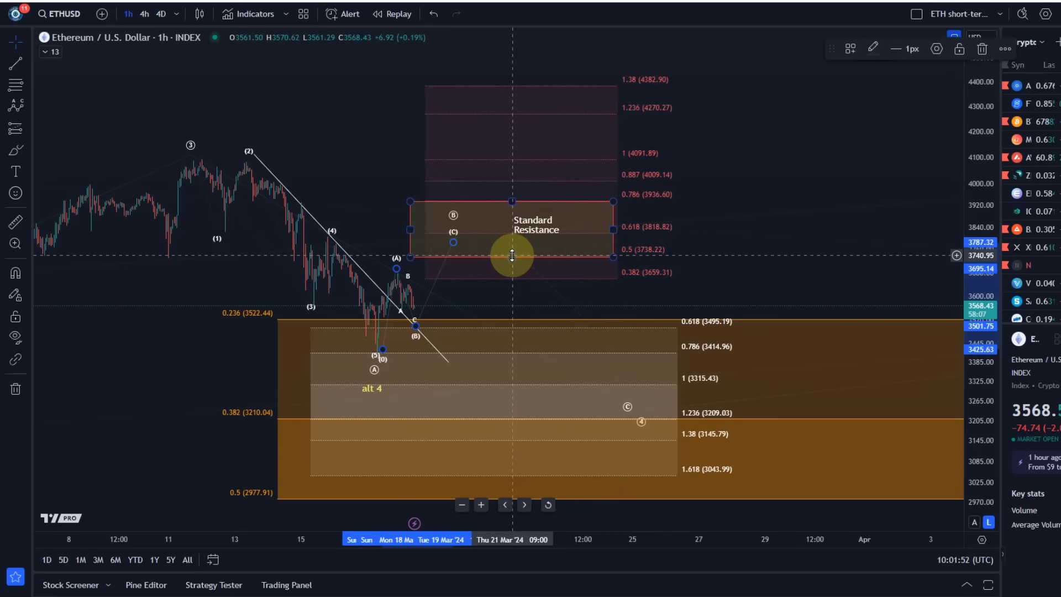
{"action": "left_click", "coordinate": [397, 269]}
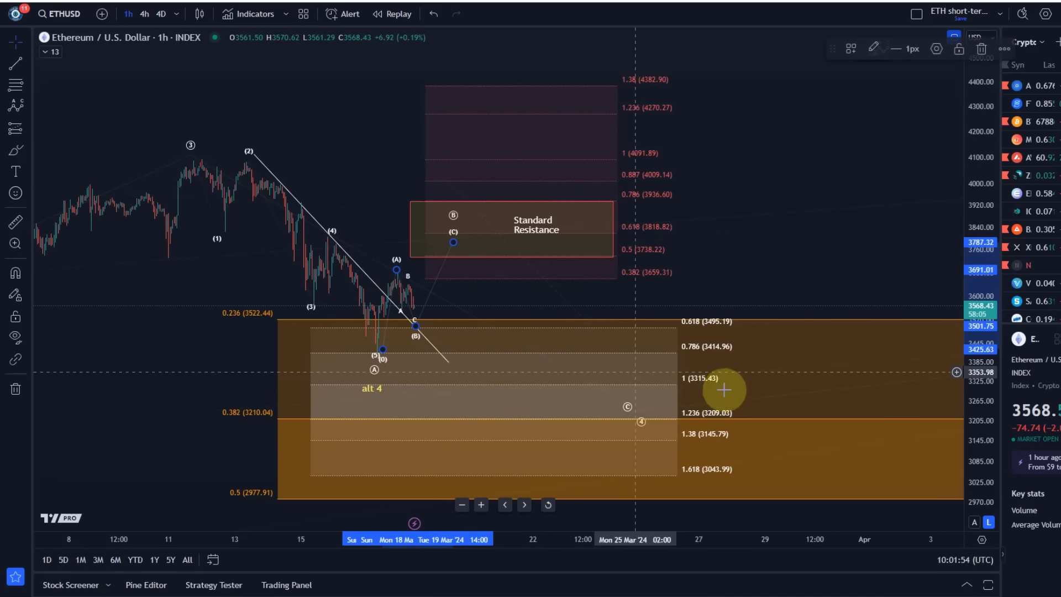
{"action": "left_click_drag", "start_coordinate": [980, 320], "coordinate": [977, 143]}
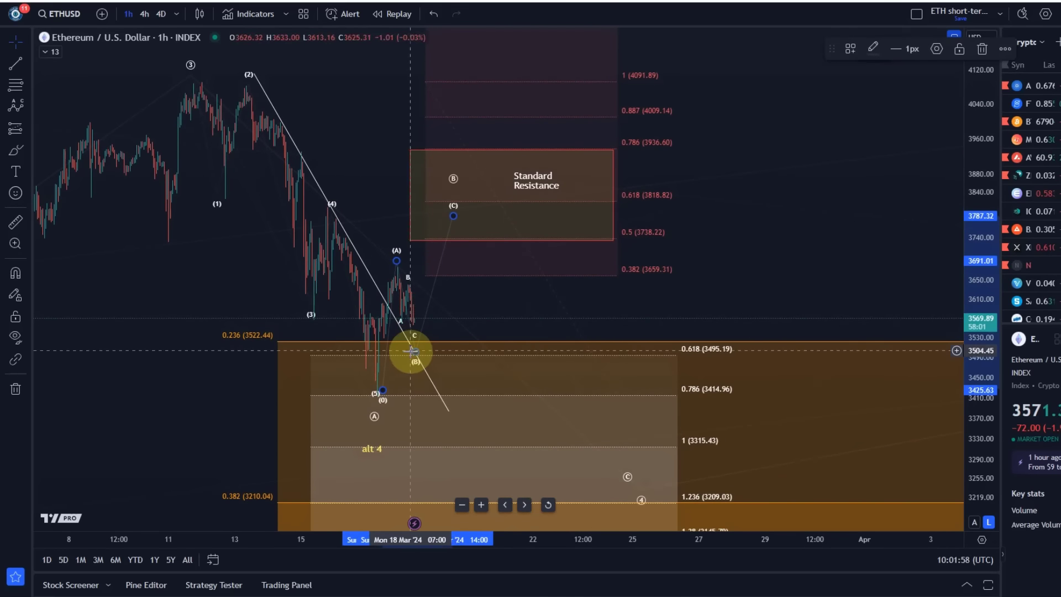
{"action": "mouse_move", "coordinate": [416, 355]}
{"action": "left_mouse_down"}
{"action": "mouse_move", "coordinate": [403, 280]}
{"action": "mouse_move", "coordinate": [417, 341]}
{"action": "left_mouse_up"}
{"action": "left_click", "coordinate": [405, 385]}
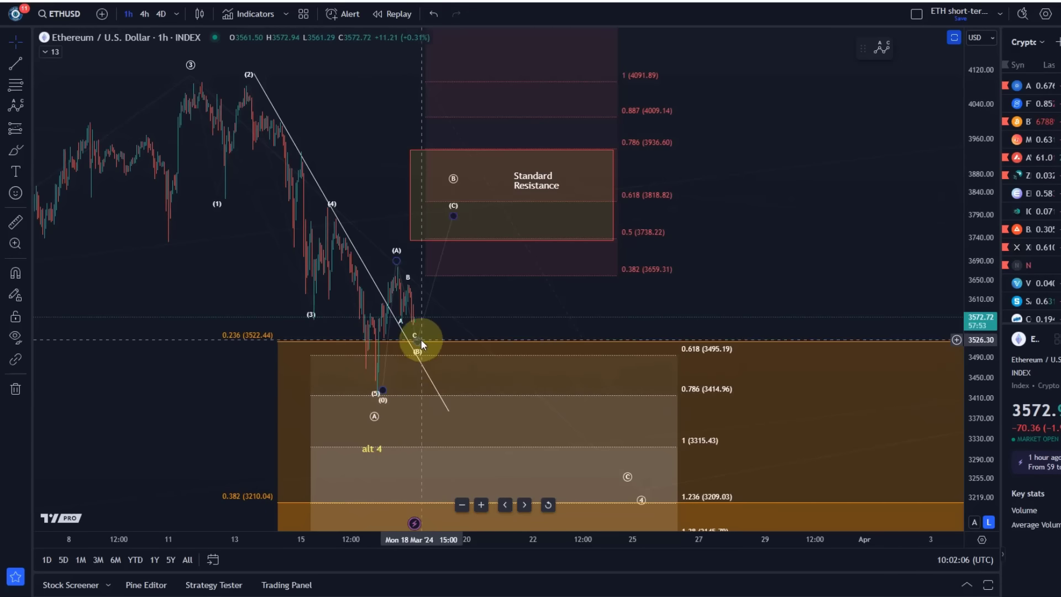
{"action": "left_click_drag", "start_coordinate": [451, 215], "coordinate": [457, 220]}
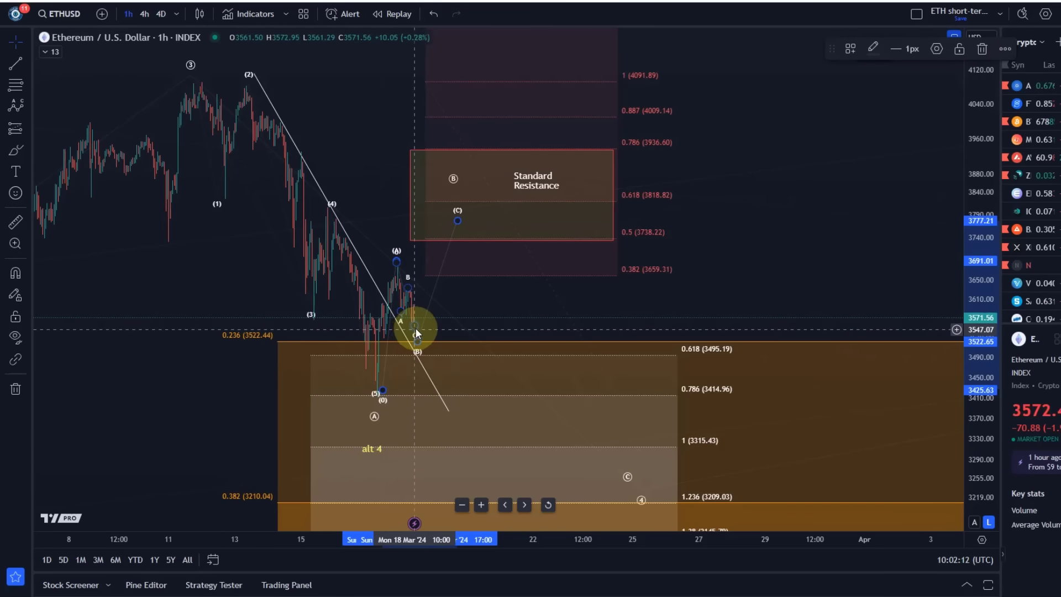
- Move the larger wave's Ⓑ point into the Standard Resistance box, then switch to the daily layout
{"action": "left_click", "coordinate": [457, 186]}
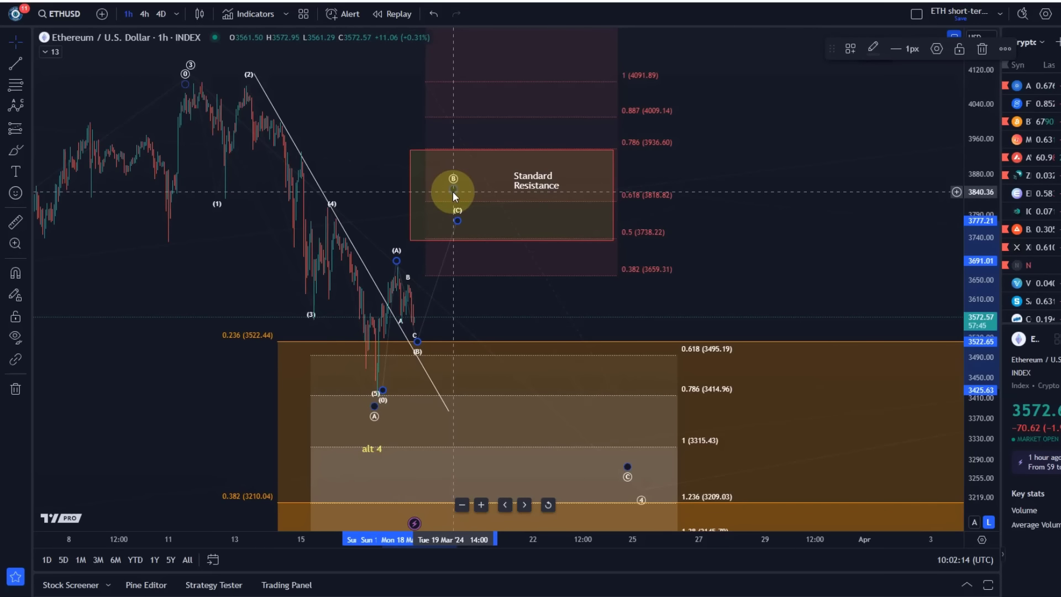
{"action": "left_click_drag", "start_coordinate": [453, 191], "coordinate": [464, 178]}
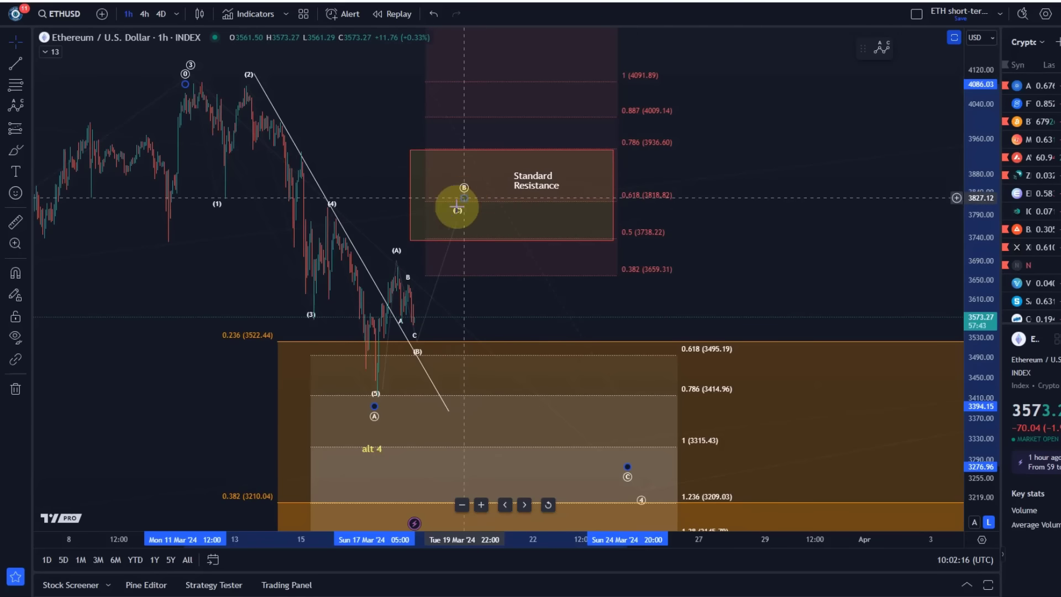
{"action": "left_click", "coordinate": [468, 191]}
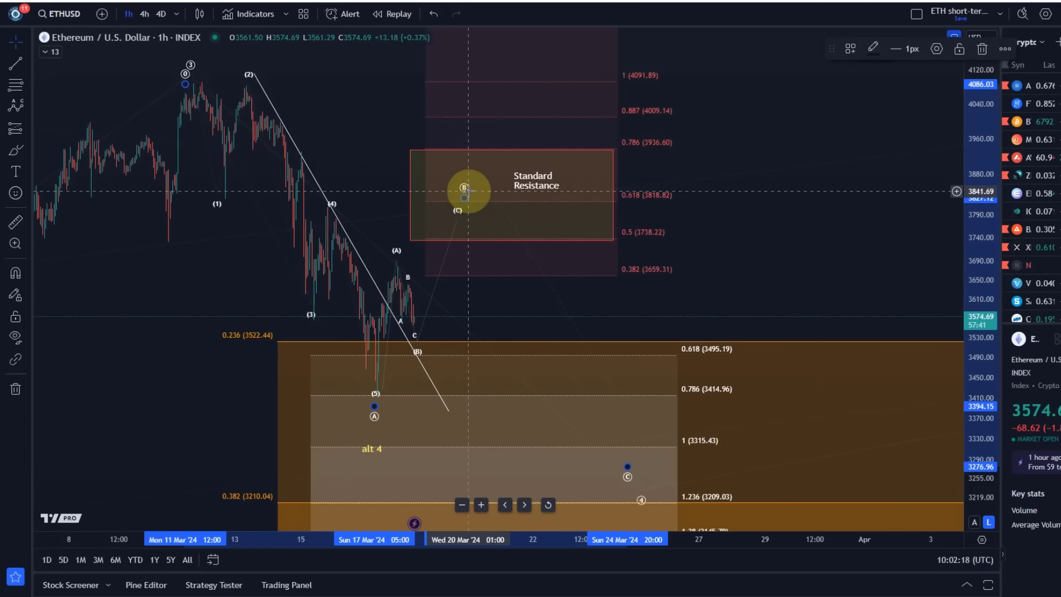
{"action": "left_click", "coordinate": [583, 9]}
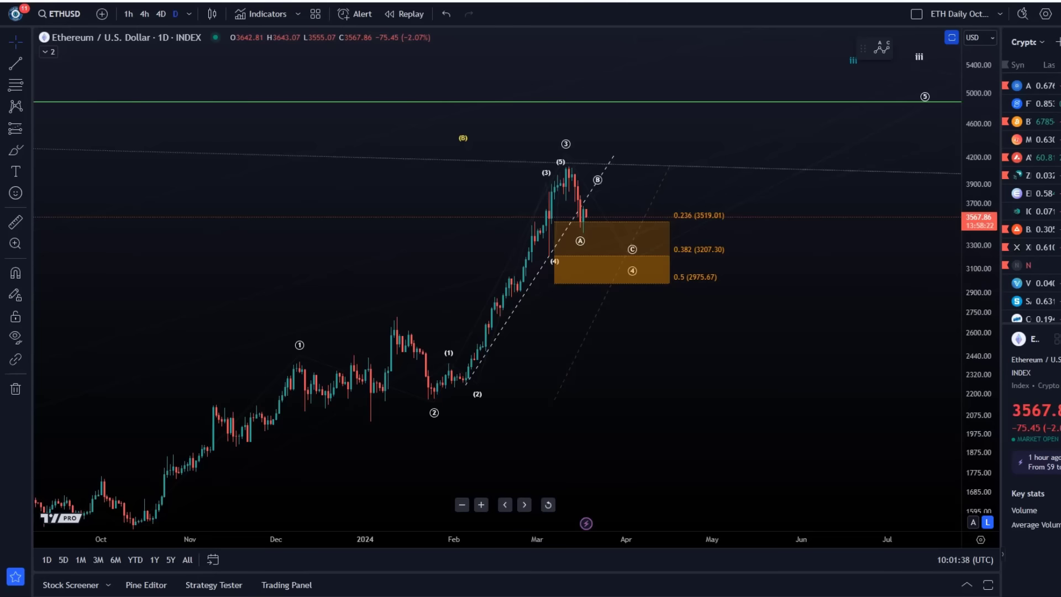
- Select the daily ABC correction wave, then return to the 1h ETH layout
{"action": "left_click", "coordinate": [568, 151]}
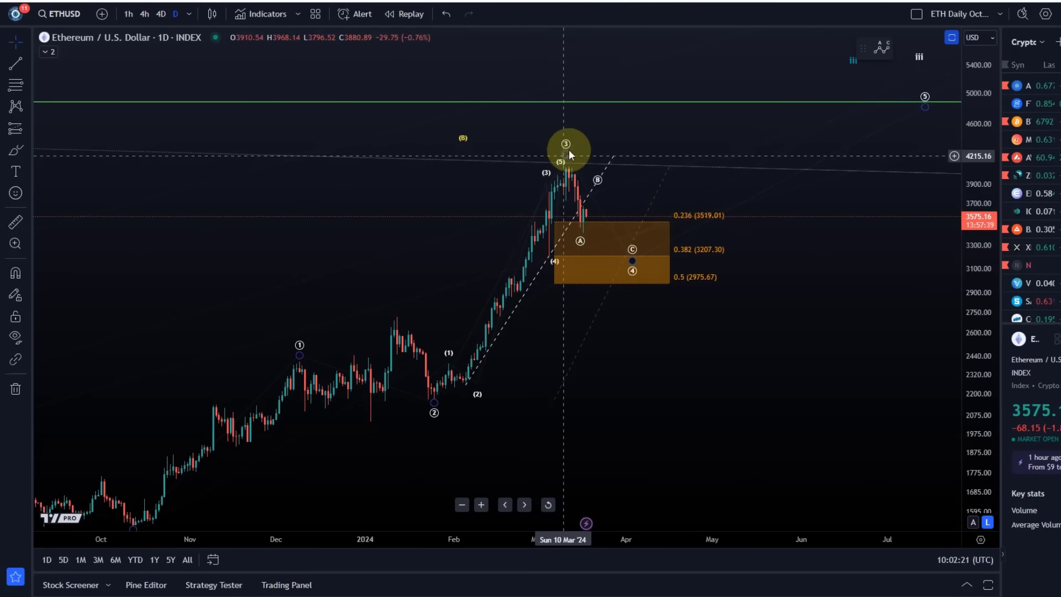
{"action": "left_click", "coordinate": [602, 190]}
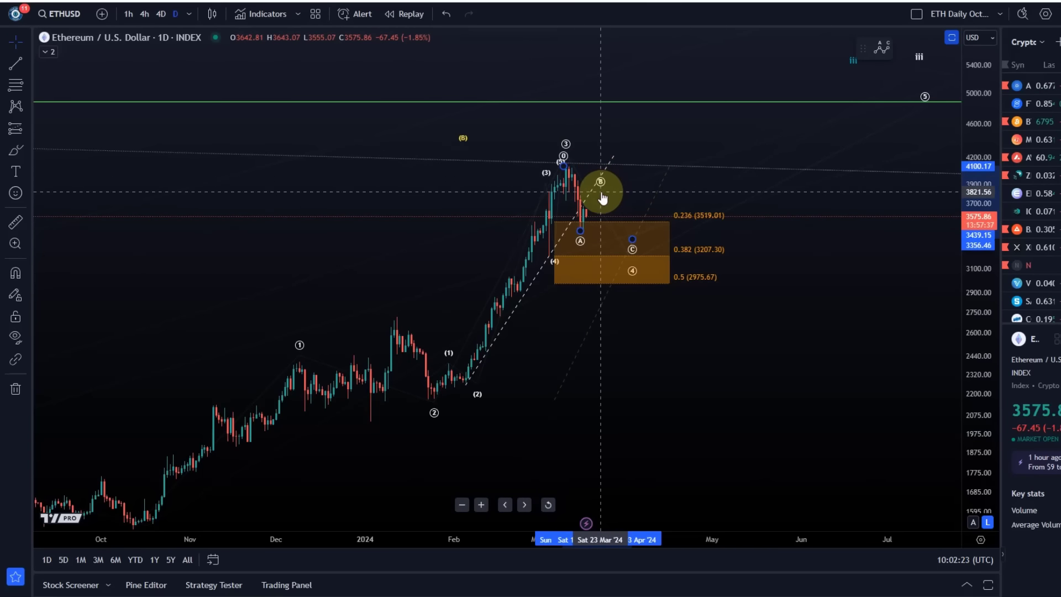
{"action": "left_click", "coordinate": [968, 5]}
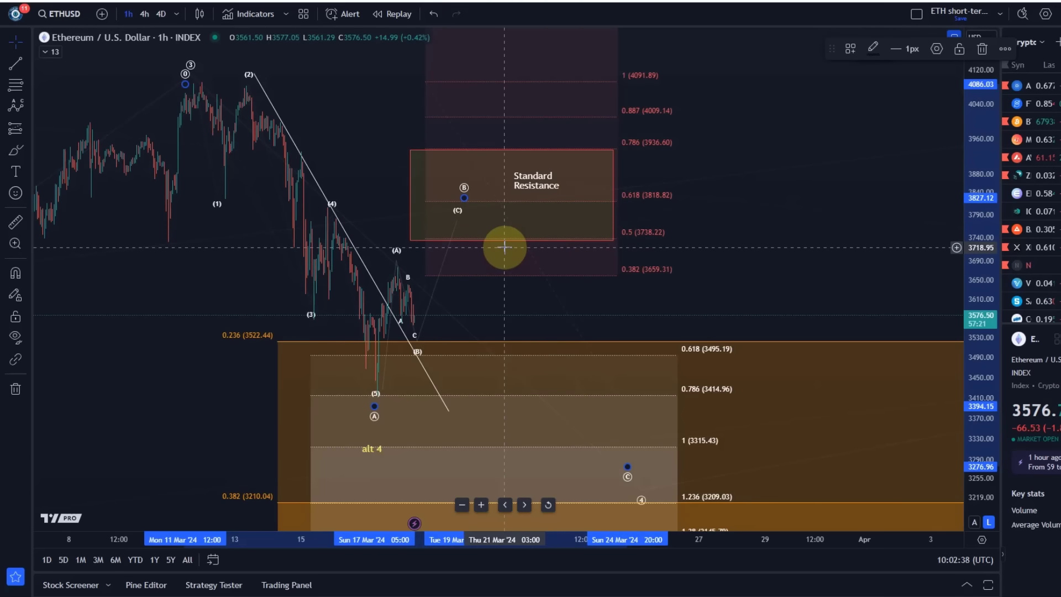
- Raise the (C) point and place Ⓑ over it at about 3816, near 0.618 (3818.82)
{"action": "left_click_drag", "start_coordinate": [282, 158], "coordinate": [230, 104]}
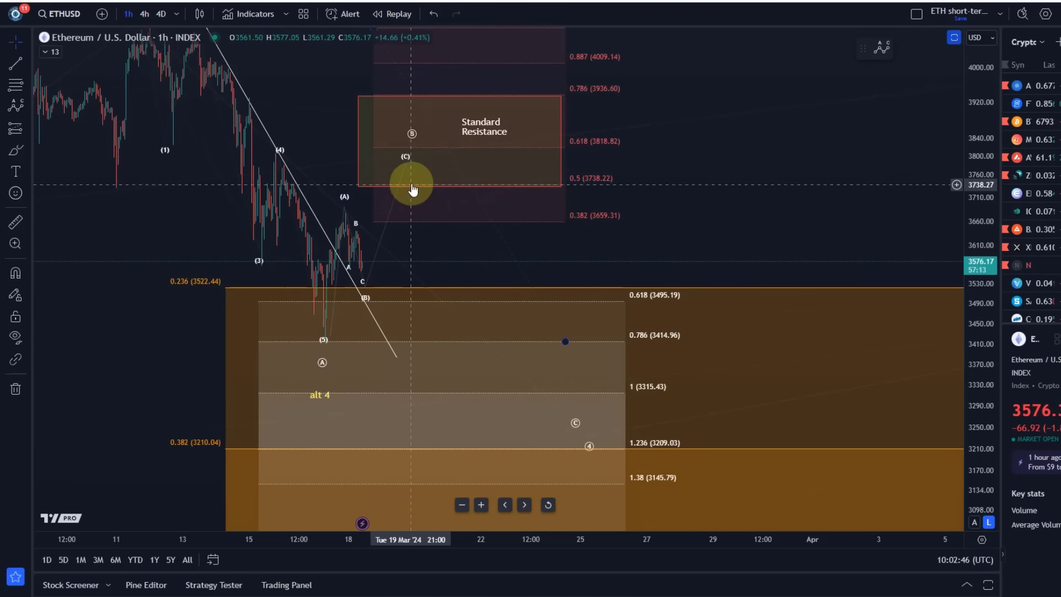
{"action": "left_click_drag", "start_coordinate": [403, 169], "coordinate": [409, 161]}
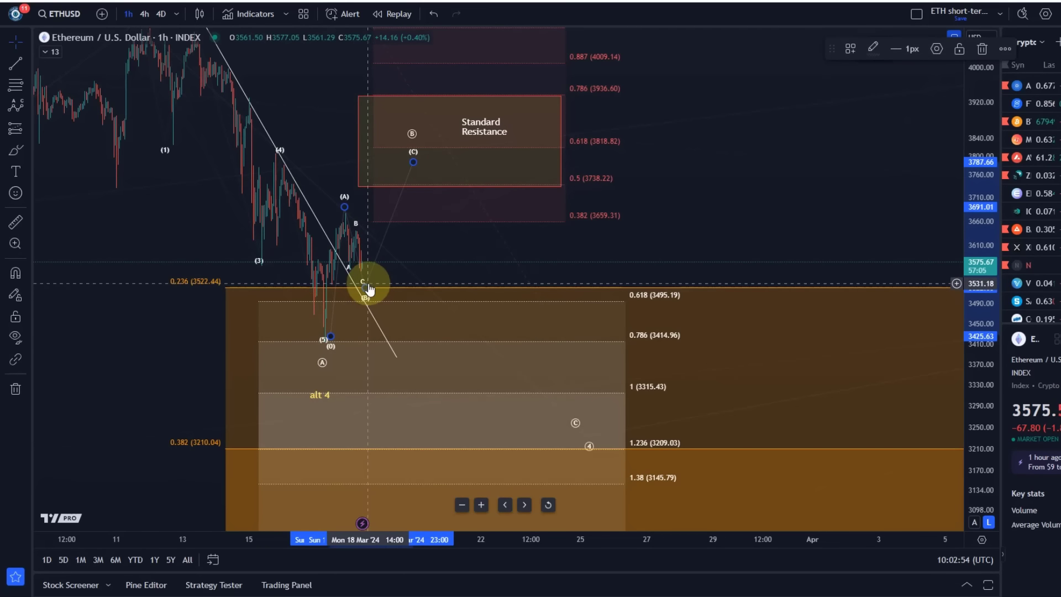
{"action": "left_click", "coordinate": [374, 292]}
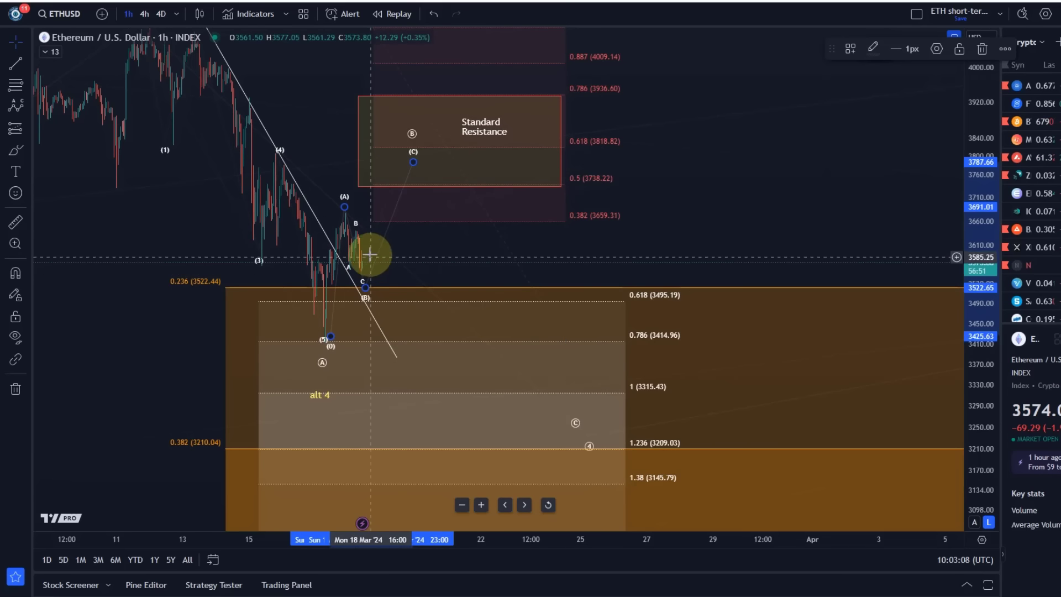
{"action": "mouse_move", "coordinate": [418, 161]}
{"action": "left_mouse_down"}
{"action": "mouse_move", "coordinate": [414, 150]}
{"action": "mouse_move", "coordinate": [417, 167]}
{"action": "mouse_move", "coordinate": [355, 177]}
{"action": "mouse_move", "coordinate": [347, 196]}
{"action": "left_mouse_up"}
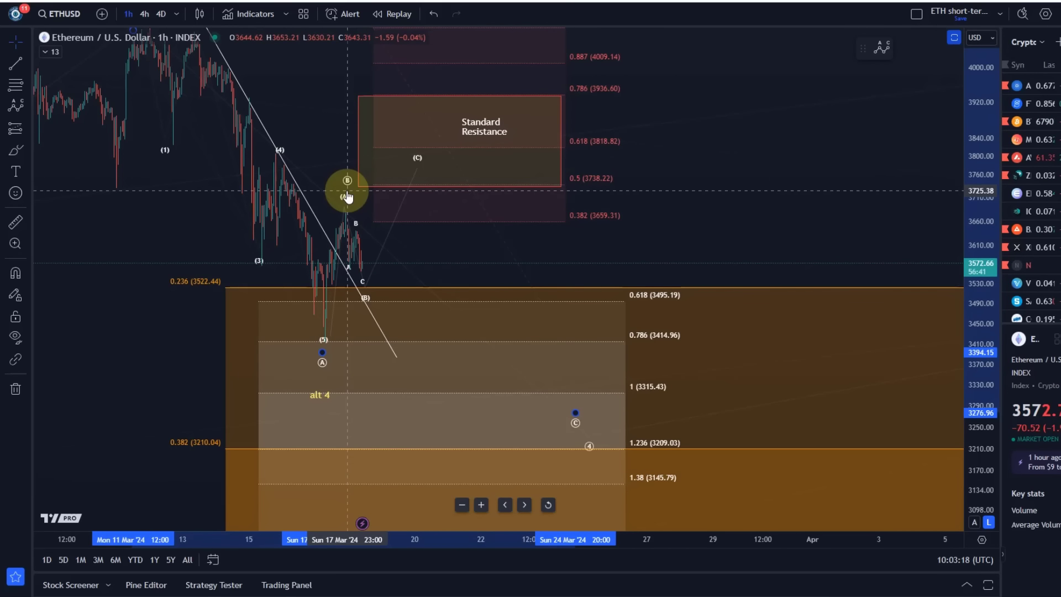
{"action": "mouse_move", "coordinate": [347, 196]}
{"action": "left_mouse_down"}
{"action": "mouse_move", "coordinate": [420, 161]}
{"action": "mouse_move", "coordinate": [420, 149]}
{"action": "left_mouse_up"}
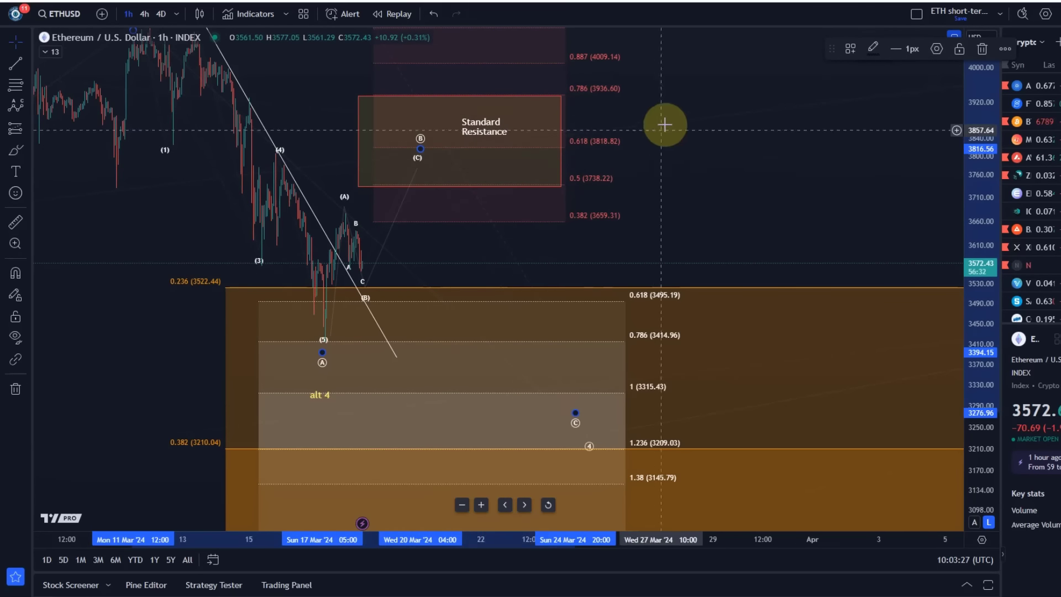
{"action": "left_click_drag", "start_coordinate": [701, 132], "coordinate": [691, 190]}
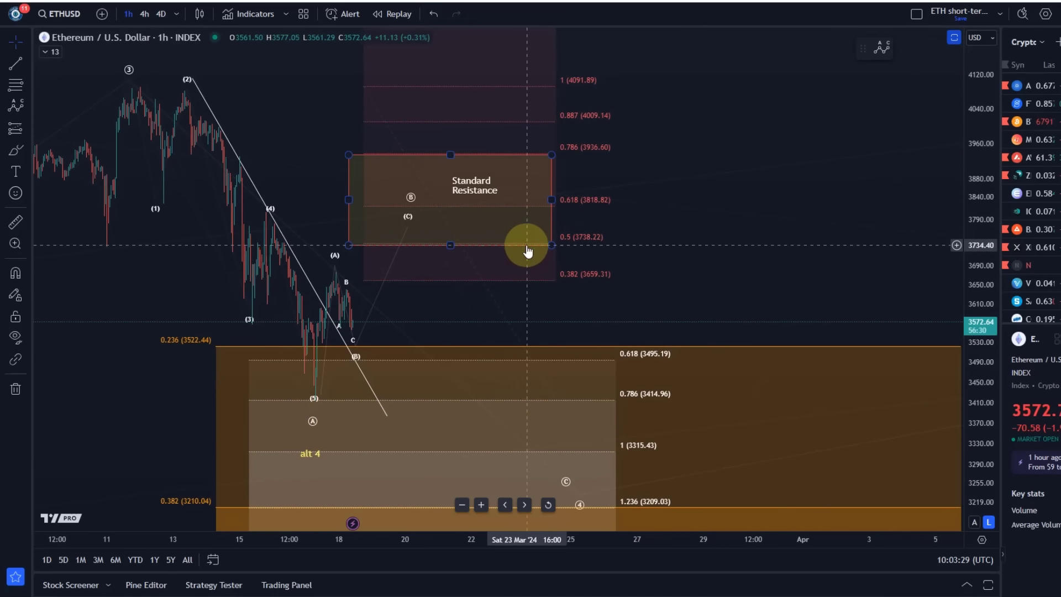